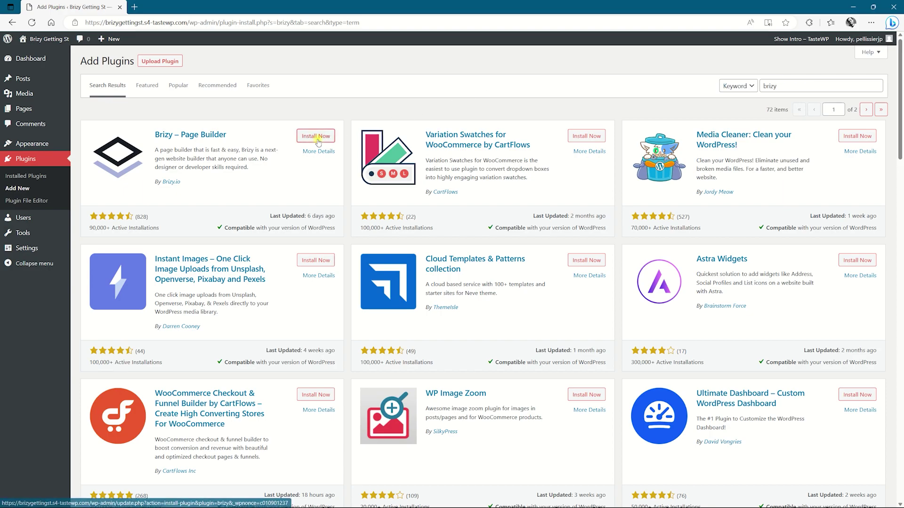
Install and activate the Brizy – Page Builder plugin from the search results
{"action": "left_click", "coordinate": [317, 141]}
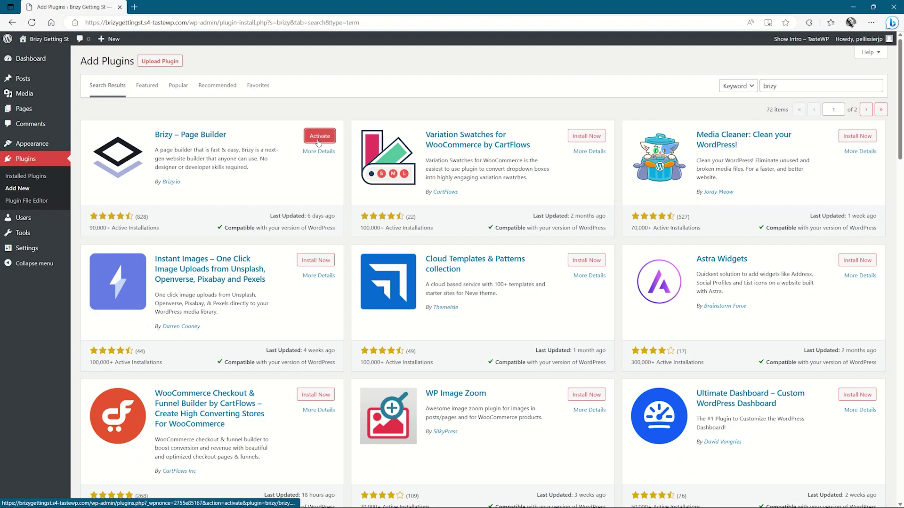
{"action": "left_click", "coordinate": [318, 136]}
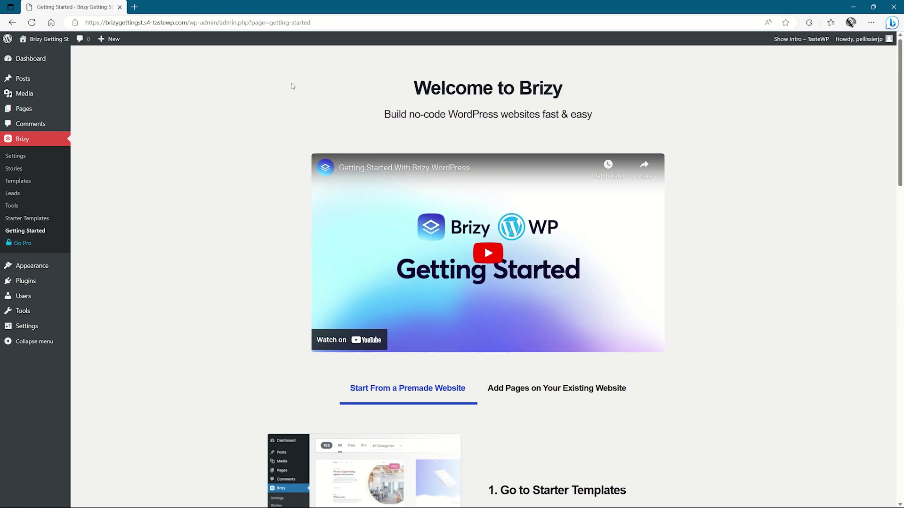
{"action": "scroll", "coordinate": [291, 85], "scroll_direction": "down", "scroll_amount": 2}
{"action": "scroll", "coordinate": [292, 85], "scroll_direction": "down", "scroll_amount": 2}
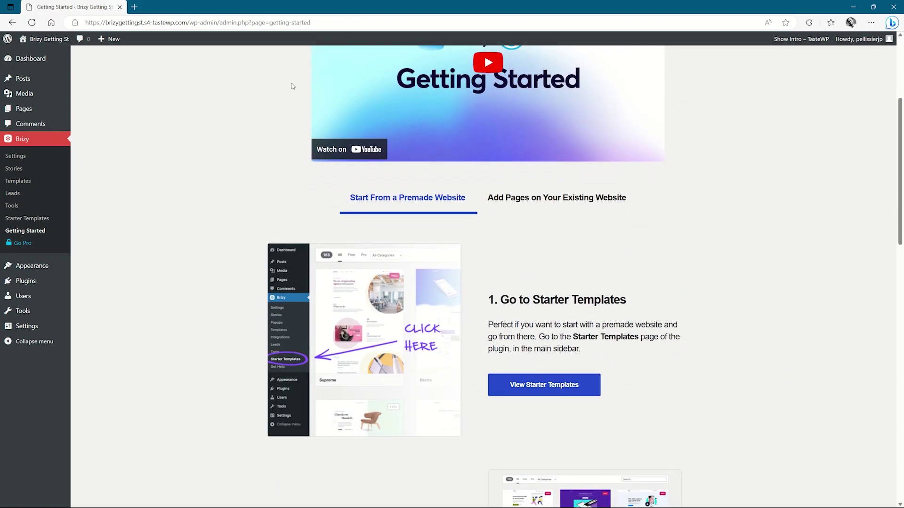
{"action": "scroll", "coordinate": [292, 86], "scroll_direction": "down", "scroll_amount": 3}
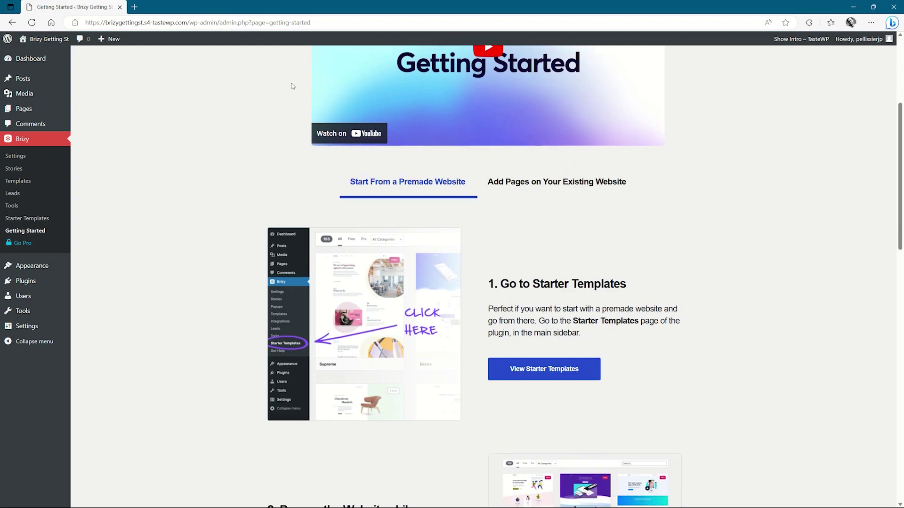
{"action": "scroll", "coordinate": [292, 85], "scroll_direction": "up", "scroll_amount": 2}
{"action": "scroll", "coordinate": [291, 85], "scroll_direction": "down", "scroll_amount": 3}
{"action": "scroll", "coordinate": [292, 86], "scroll_direction": "down", "scroll_amount": 1}
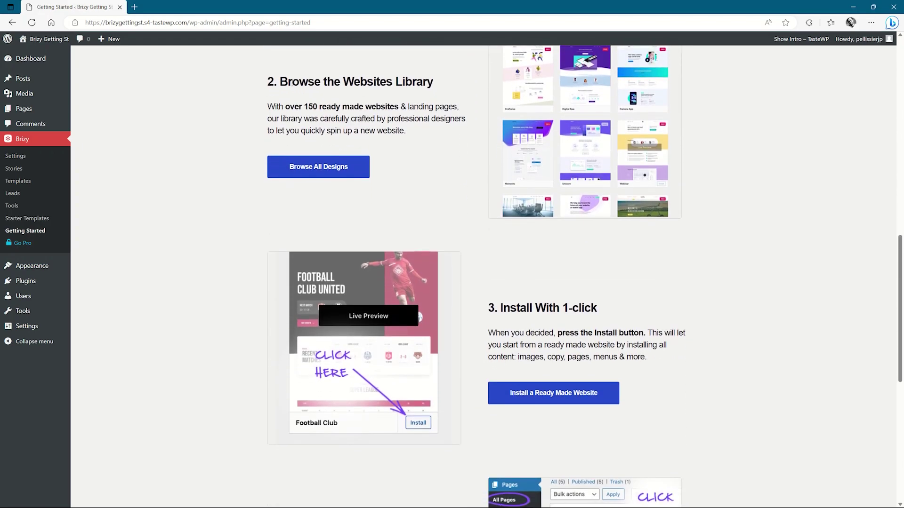
{"action": "scroll", "coordinate": [292, 85], "scroll_direction": "down", "scroll_amount": 3}
{"action": "scroll", "coordinate": [292, 85], "scroll_direction": "down", "scroll_amount": 2}
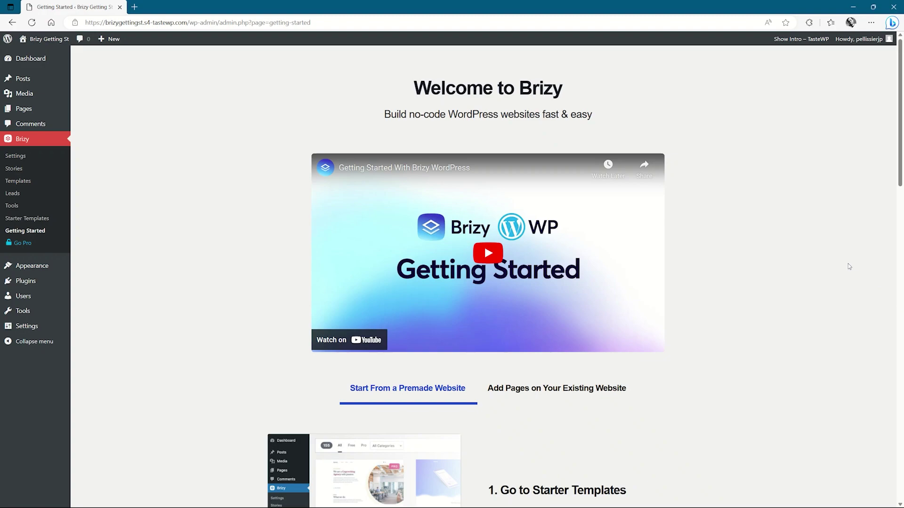
Show the Add Pages on Your Existing Website guide on the Getting Started page
{"action": "left_click", "coordinate": [578, 396]}
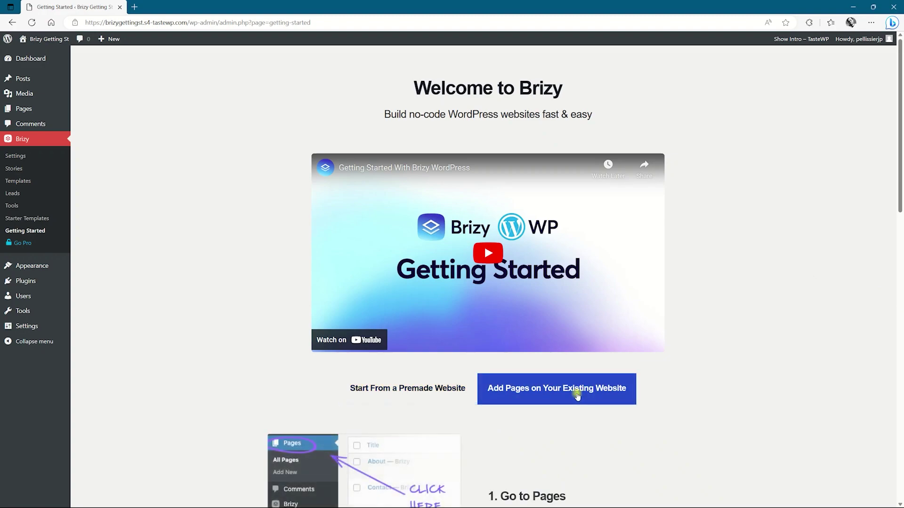
{"action": "scroll", "coordinate": [656, 385], "scroll_direction": "down", "scroll_amount": 4}
{"action": "scroll", "coordinate": [656, 385], "scroll_direction": "down", "scroll_amount": 2}
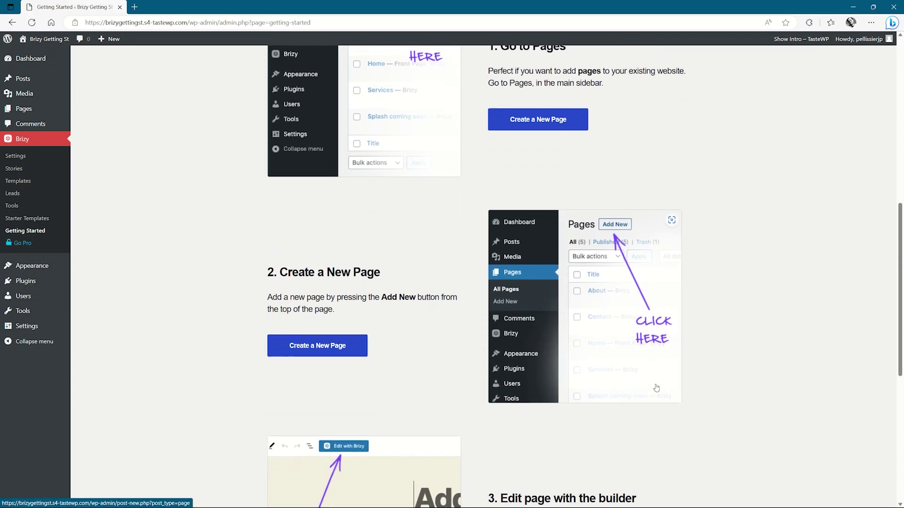
{"action": "scroll", "coordinate": [656, 387], "scroll_direction": "down", "scroll_amount": 2}
{"action": "scroll", "coordinate": [655, 387], "scroll_direction": "down", "scroll_amount": 3}
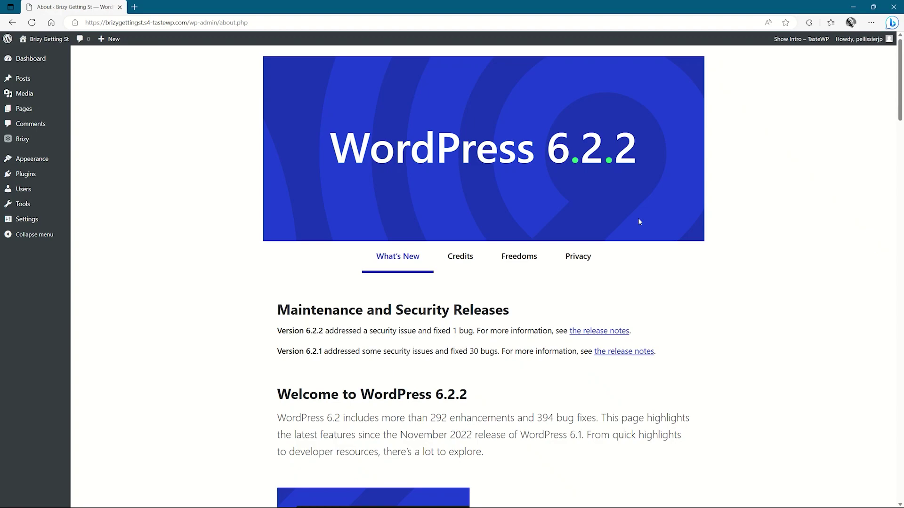
{"action": "mouse_move", "coordinate": [23, 139]}
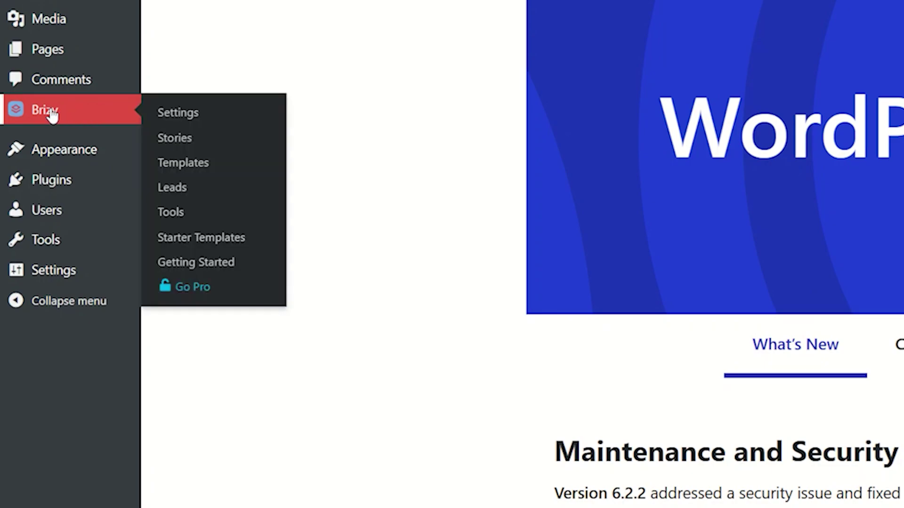
Reopen the Welcome to Brizy Getting Started page from the Brizy admin submenu
{"action": "left_click", "coordinate": [196, 262]}
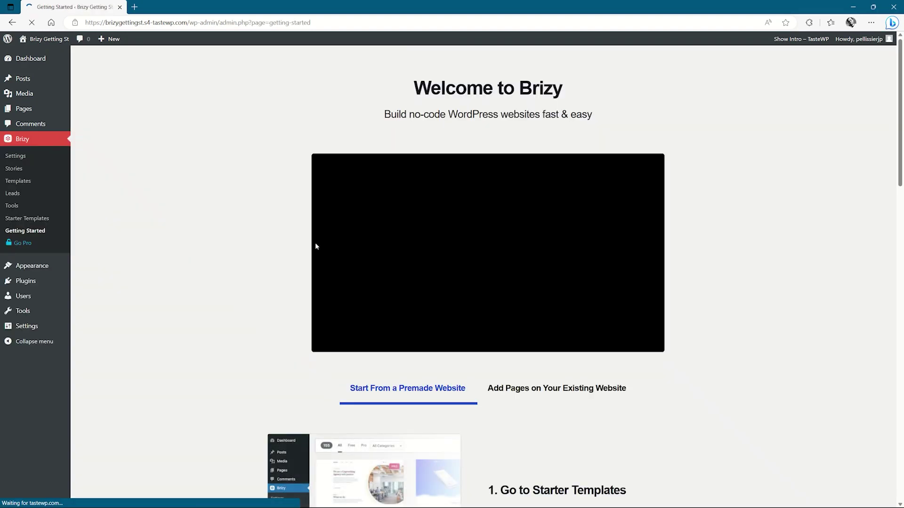
{"action": "scroll", "coordinate": [261, 247], "scroll_direction": "down", "scroll_amount": 3}
{"action": "scroll", "coordinate": [261, 248], "scroll_direction": "up", "scroll_amount": 3}
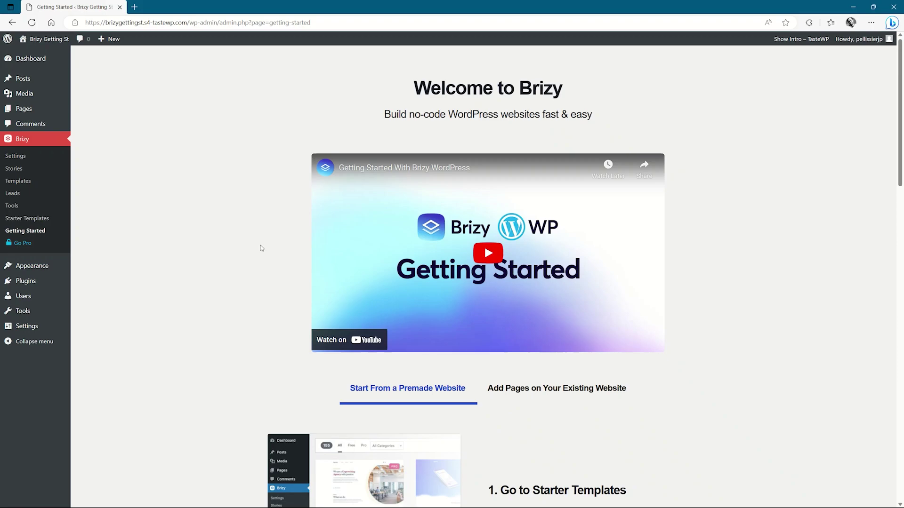
{"action": "scroll", "coordinate": [261, 247], "scroll_direction": "down", "scroll_amount": 4}
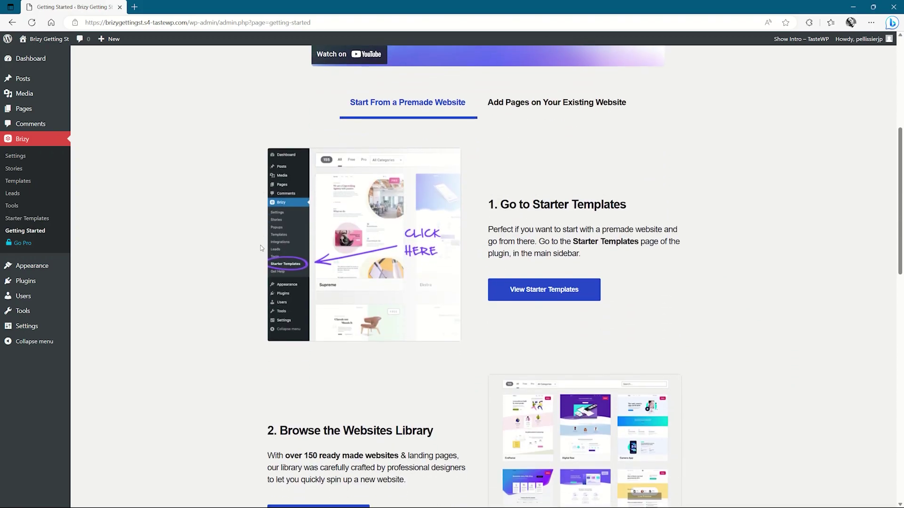